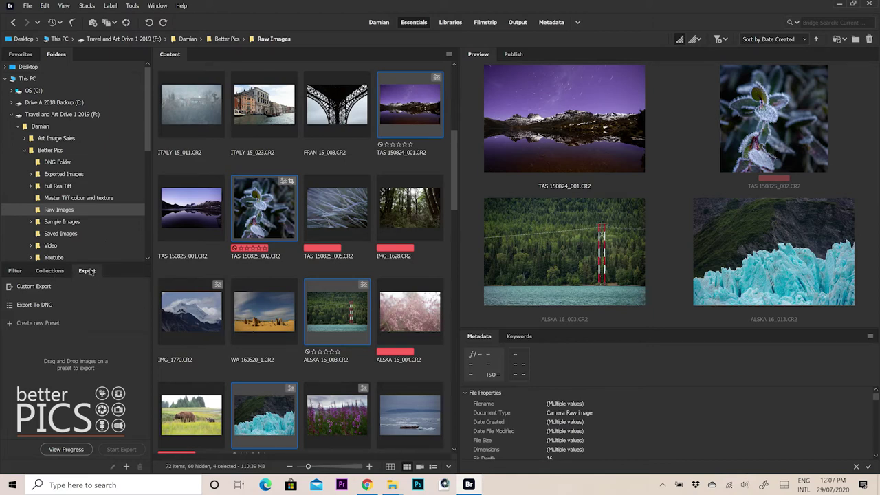
pyautogui.click(154, 7)
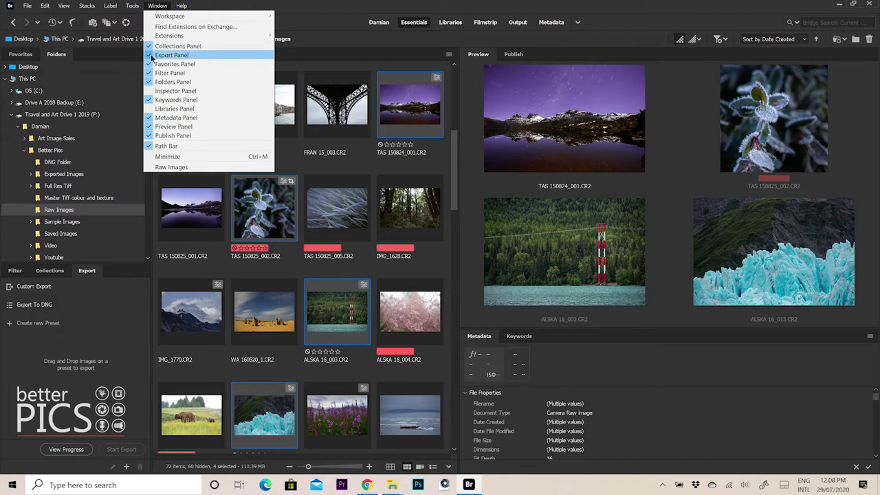
pyautogui.click(95, 351)
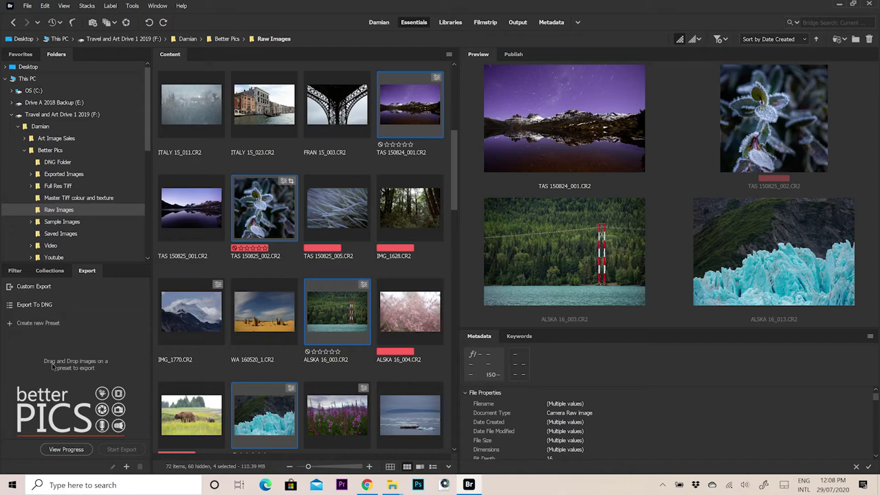
# Create a new export preset with JPEG image quality raised to 12 (Maximum).
pyautogui.click(35, 326)
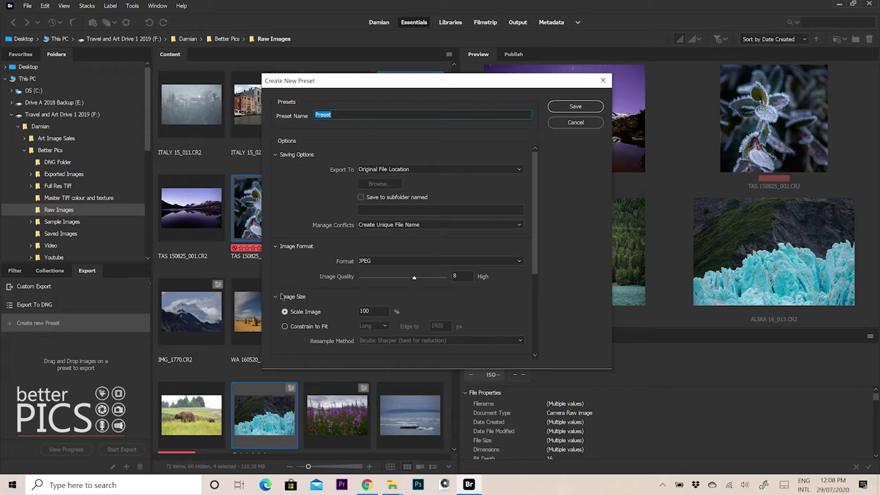
pyautogui.moveTo(414, 280); pyautogui.dragTo(487, 279)
pyautogui.scroll(-1, 465, 313)
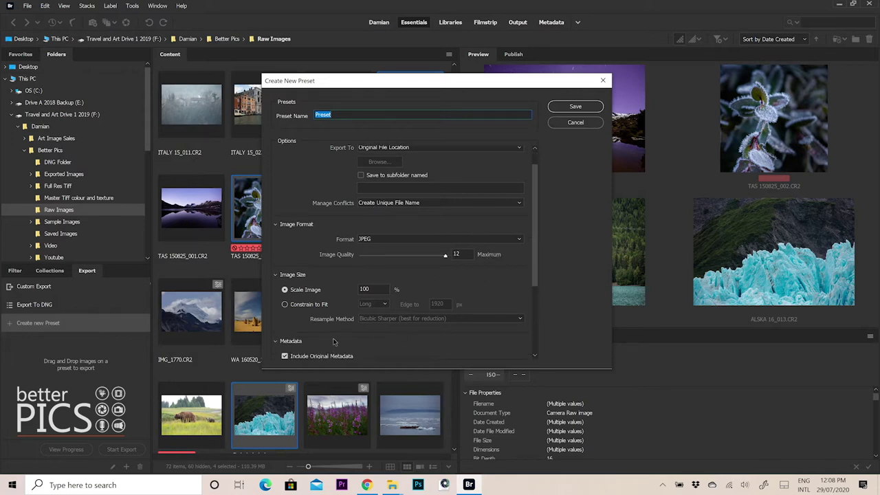
pyautogui.scroll(-3, 394, 337)
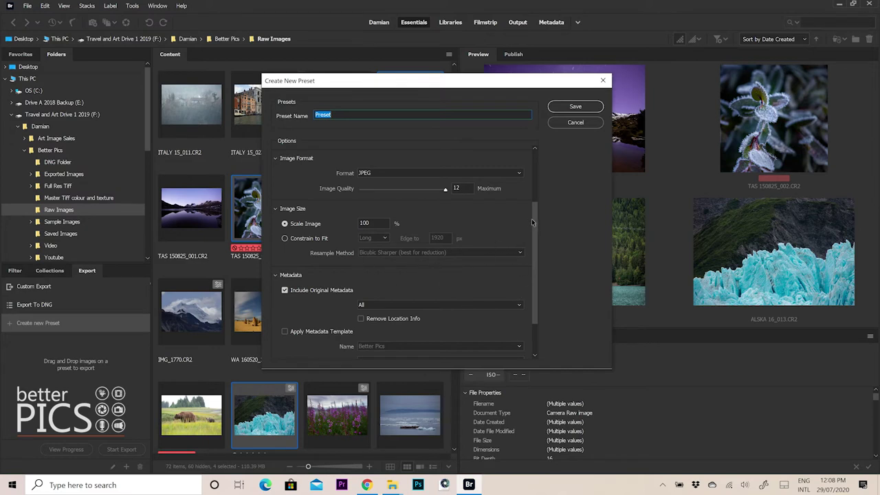
pyautogui.moveTo(534, 220); pyautogui.dragTo(532, 145)
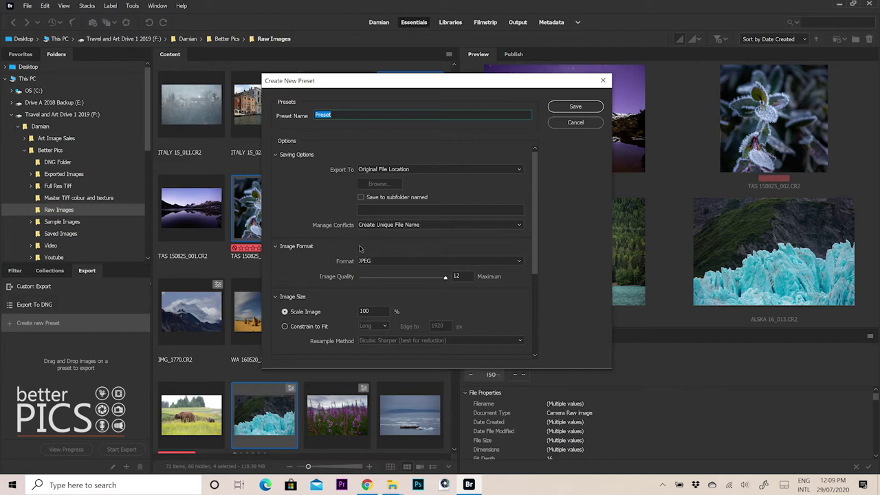
# Keep JPEG as the new preset's output format.
pyautogui.click(390, 262)
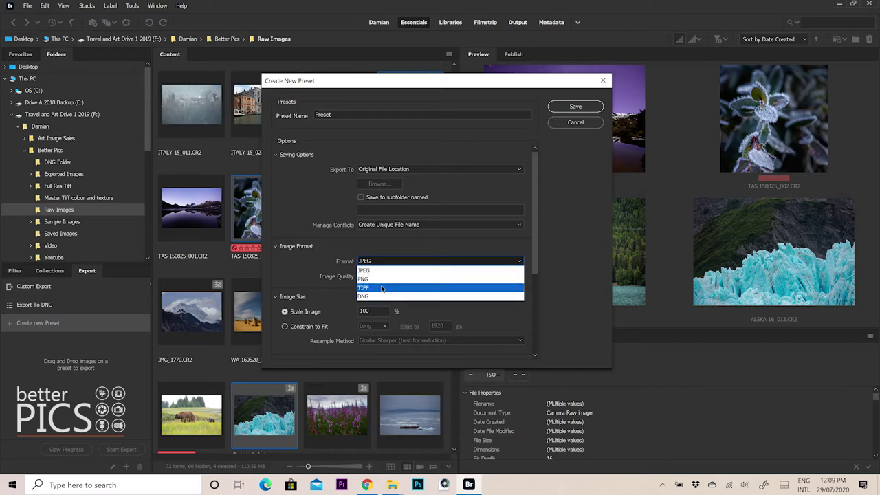
pyautogui.click(289, 277)
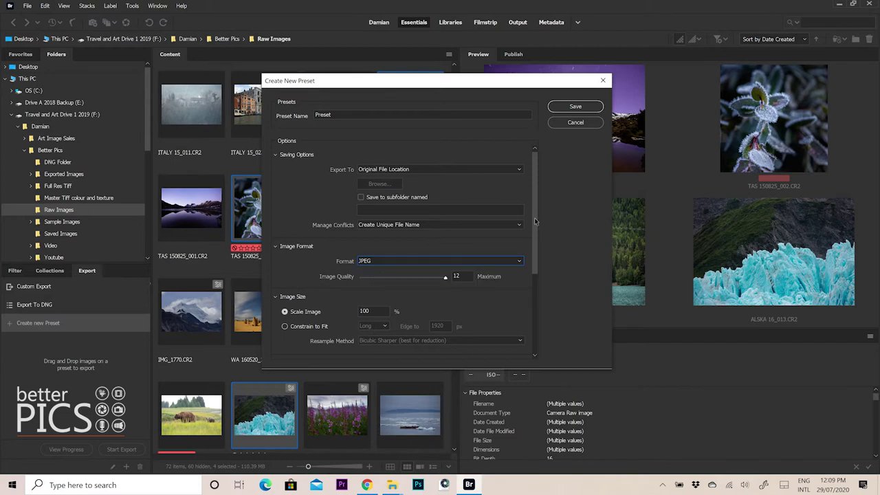
pyautogui.scroll(-1, 537, 234)
pyautogui.scroll(-5, 537, 240)
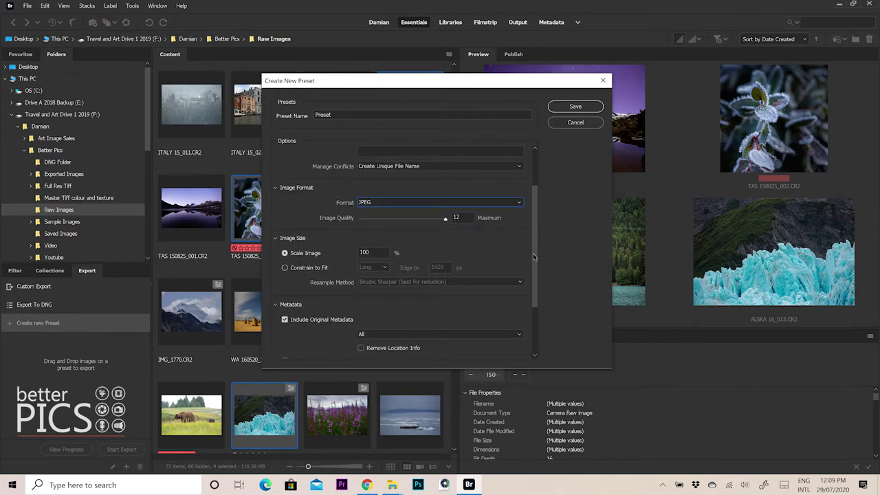
pyautogui.scroll(-1, 531, 270)
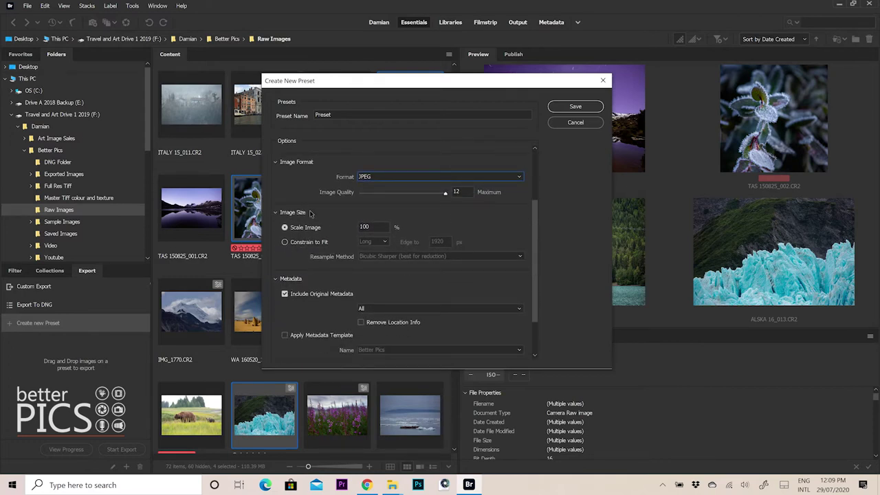
# Constrain exports to fit 1920 px on the Long edge with Bicubic Sharper resampling.
pyautogui.click(295, 242)
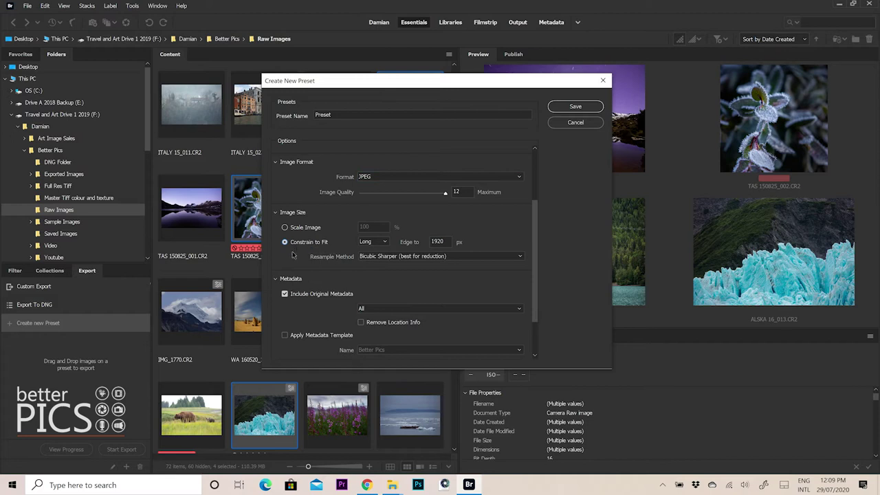
pyautogui.click(382, 243)
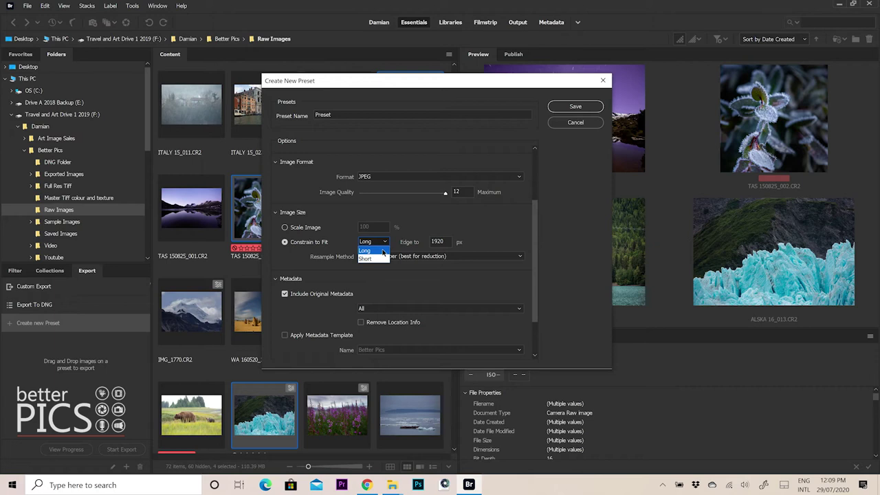
pyautogui.click(383, 251)
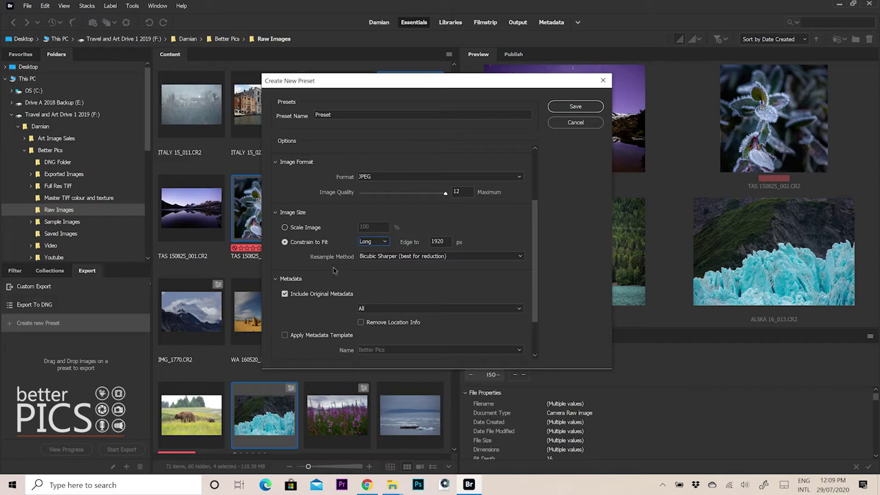
pyautogui.click(471, 257)
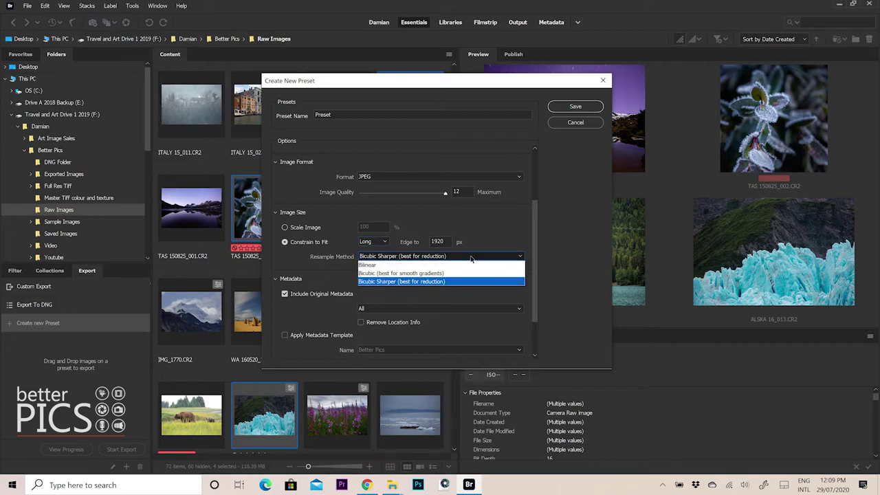
pyautogui.click(446, 283)
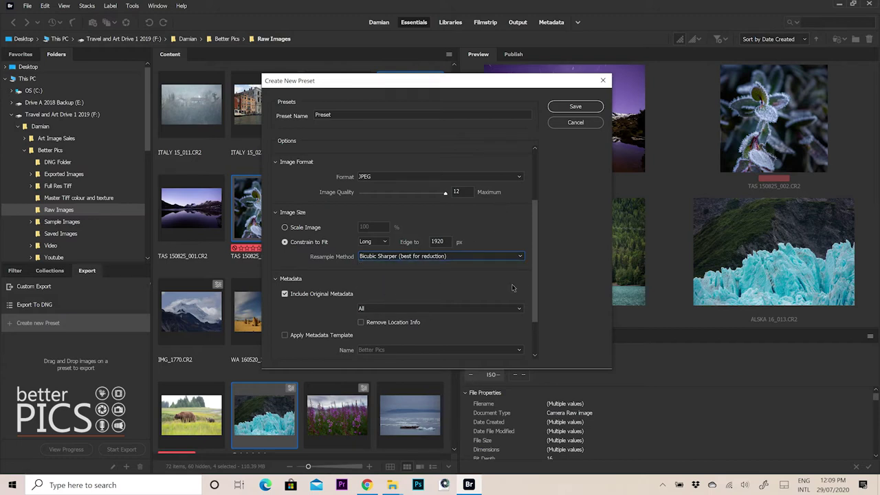
pyautogui.scroll(-3, 526, 285)
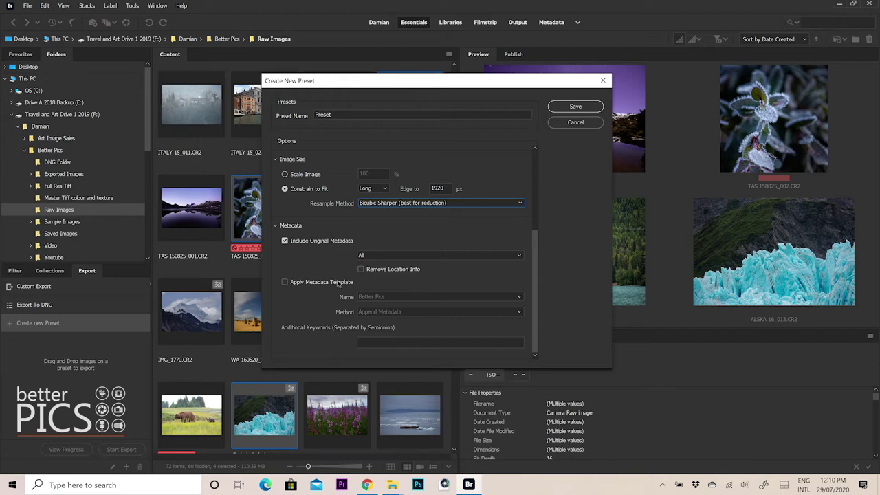
# Enable Apply Metadata Template with the Better Pics template in the new preset.
pyautogui.click(339, 283)
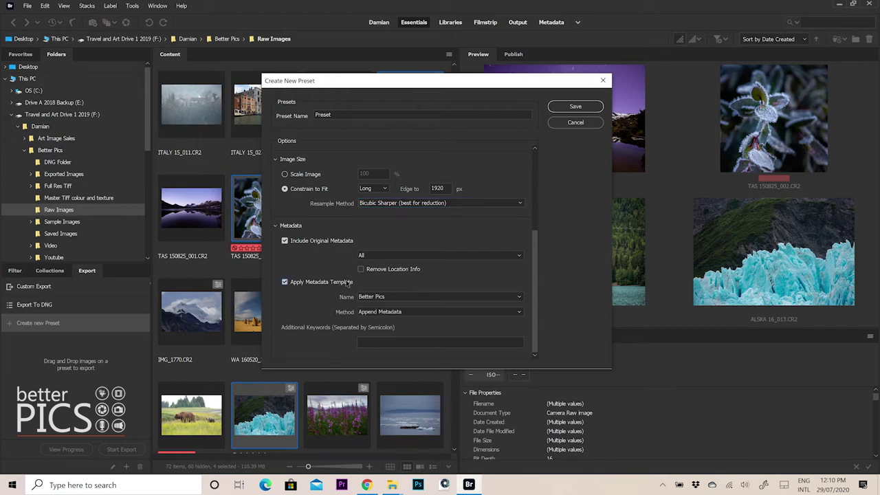
pyautogui.click(390, 298)
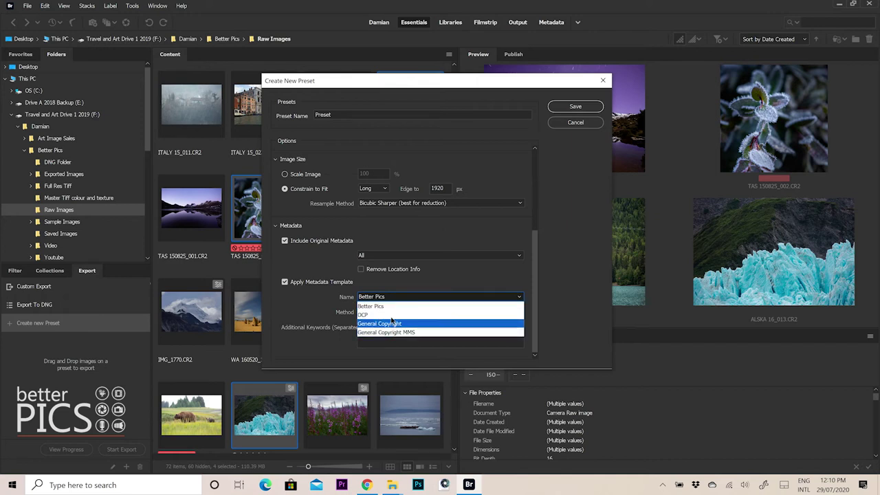
pyautogui.click(399, 297)
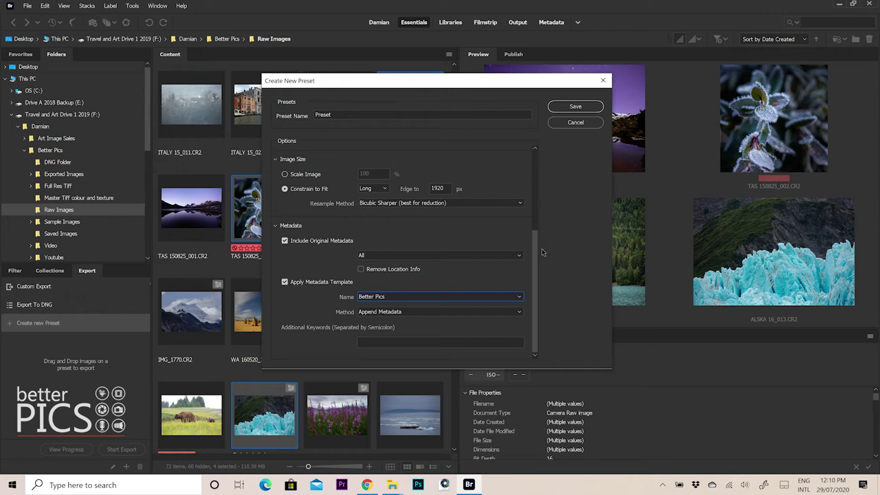
pyautogui.moveTo(539, 244); pyautogui.dragTo(544, 148)
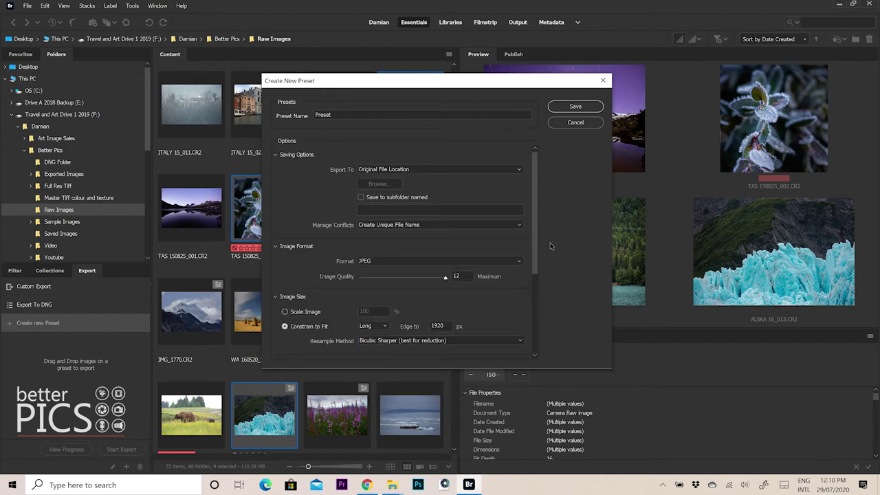
pyautogui.click(603, 82)
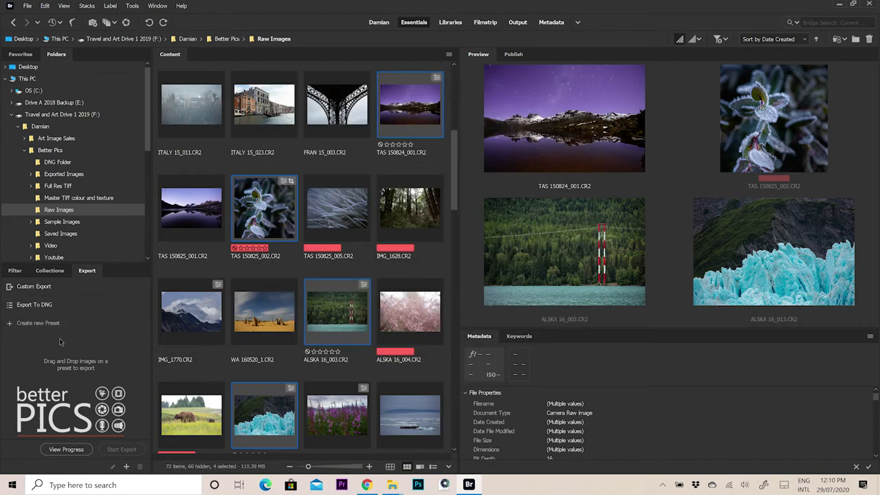
pyautogui.doubleClick(43, 306)
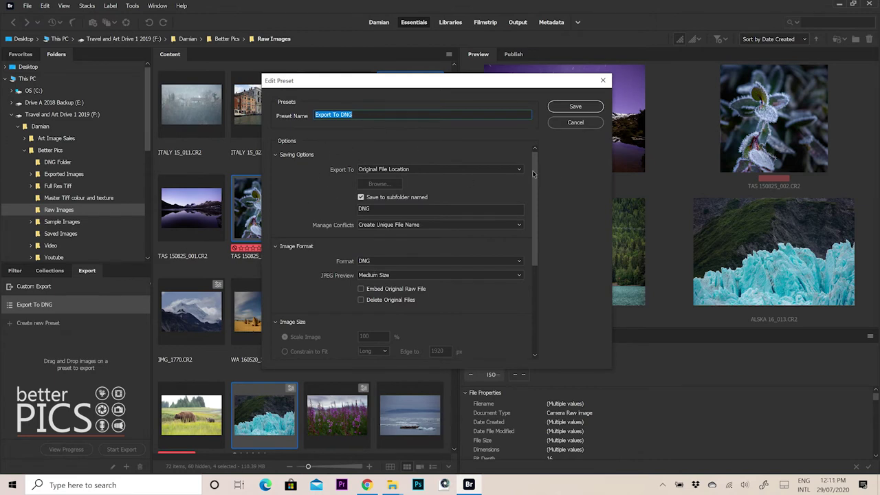
pyautogui.moveTo(533, 173); pyautogui.dragTo(548, 148)
# Cancel the DNG preset editor, then group the four photos together and select all four.
pyautogui.click(42, 291)
pyautogui.press('Escape')
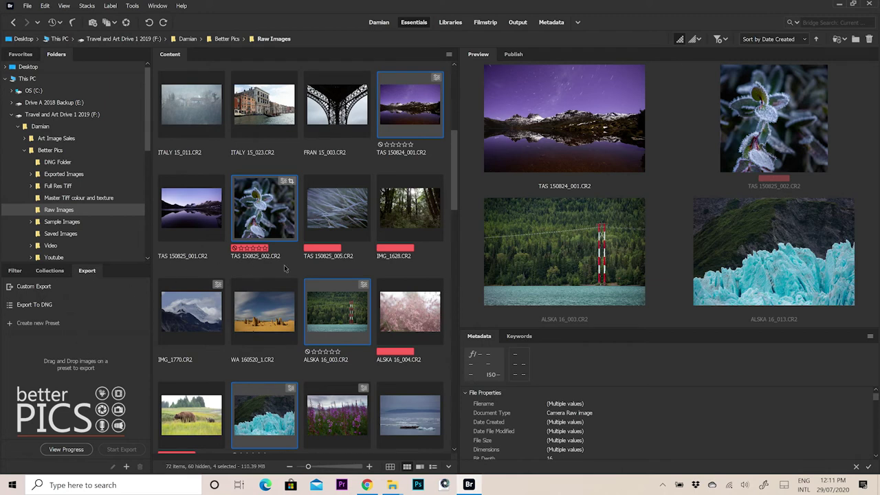
pyautogui.moveTo(264, 206); pyautogui.dragTo(67, 285)
pyautogui.moveTo(273, 206); pyautogui.dragTo(198, 244)
pyautogui.click(194, 220)
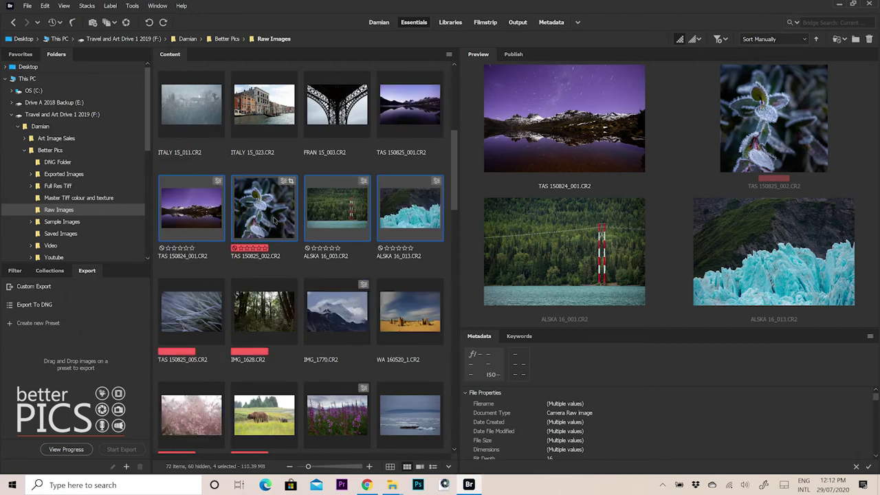
pyautogui.keyDown('shift'); pyautogui.click(415, 212); pyautogui.keyUp('shift')
# Send the four photos to Custom Export and set Export To to Specific Folder.
pyautogui.moveTo(214, 213); pyautogui.dragTo(70, 286)
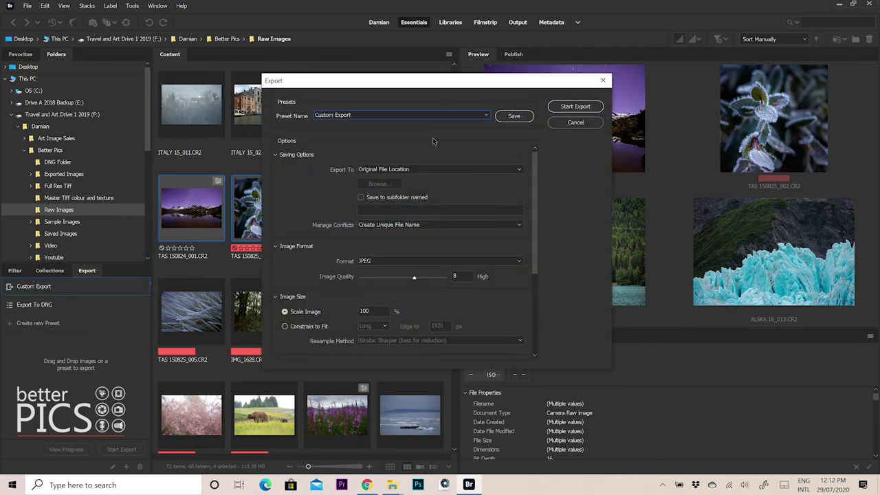
pyautogui.click(466, 174)
pyautogui.click(451, 185)
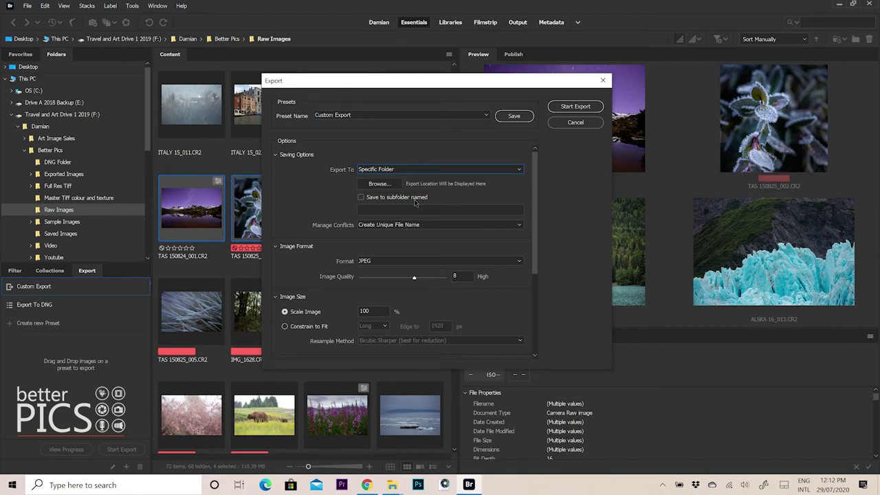
# Create a new 'Bridge Export' folder and choose it as the export destination.
pyautogui.click(382, 185)
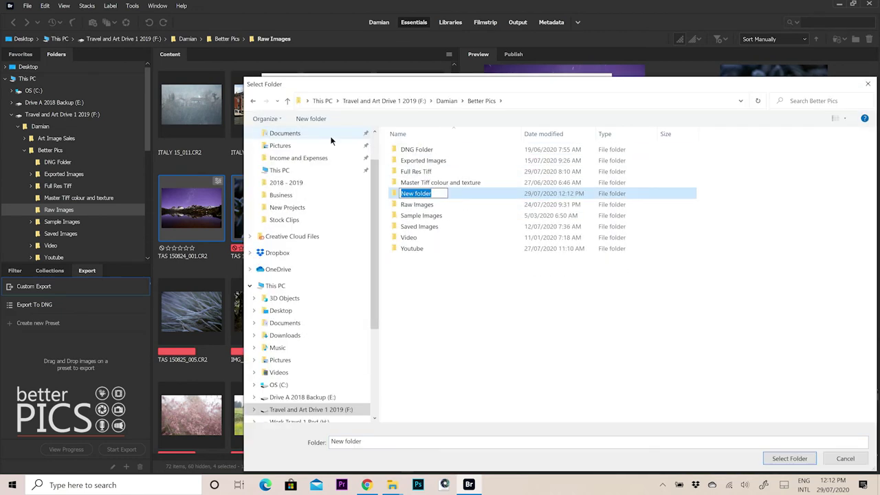
pyautogui.write('B')
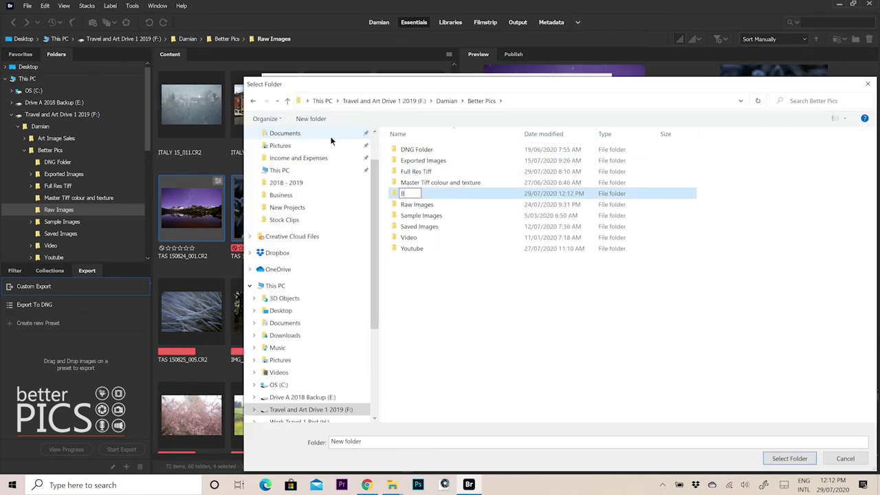
pyautogui.write('ridge Export')
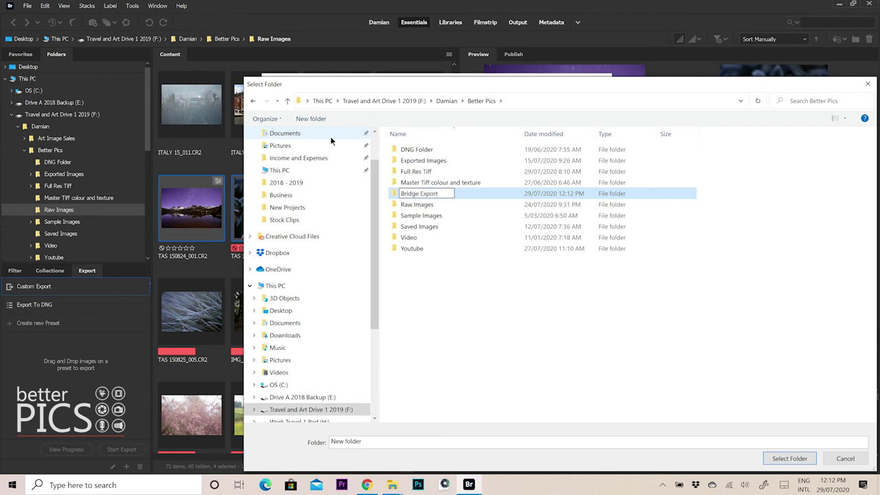
pyautogui.click(434, 260)
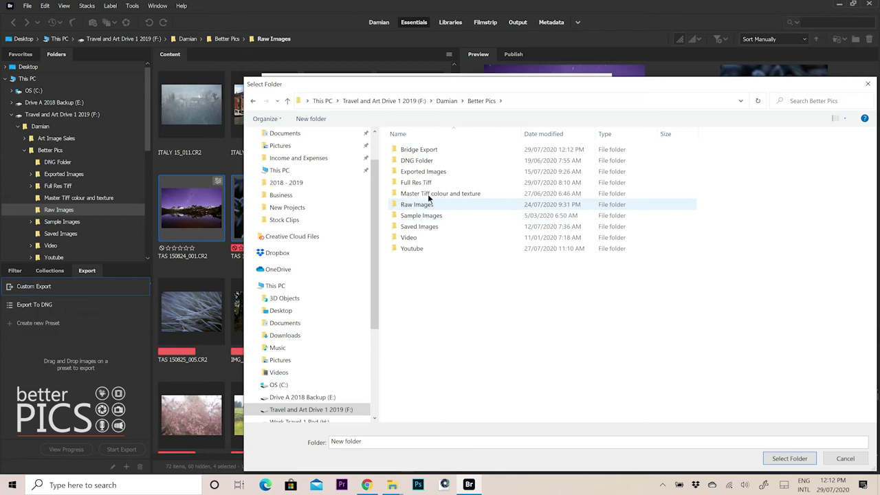
pyautogui.doubleClick(437, 148)
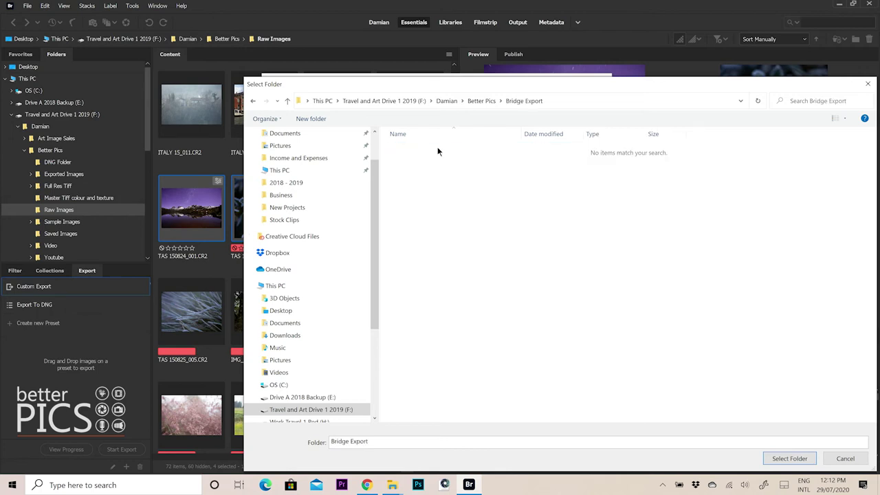
pyautogui.click(786, 459)
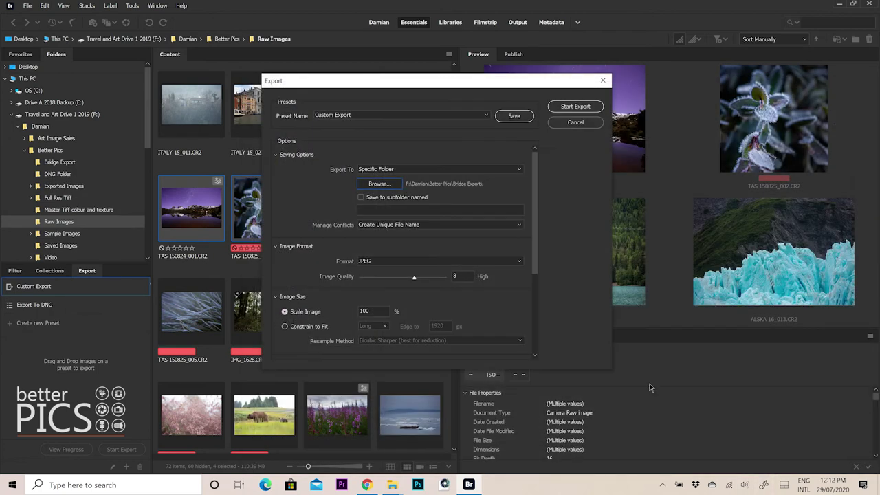
# Save the exports into a subfolder named 'Full Resolution'.
pyautogui.click(377, 200)
pyautogui.click(379, 211)
pyautogui.write('Full Resolution')
# Set JPEG quality to 12 at 100% scale and run the export.
pyautogui.moveTo(415, 278); pyautogui.dragTo(476, 318)
pyautogui.moveTo(535, 240); pyautogui.dragTo(533, 266)
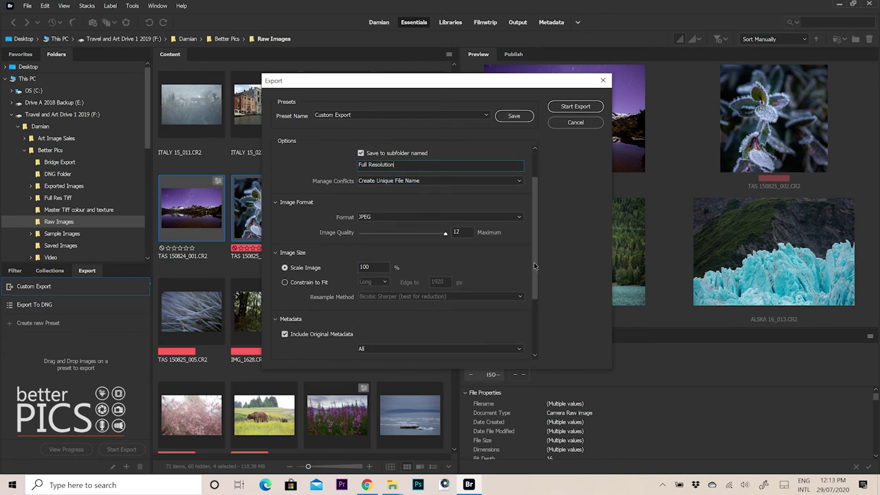
pyautogui.moveTo(535, 266); pyautogui.dragTo(536, 269)
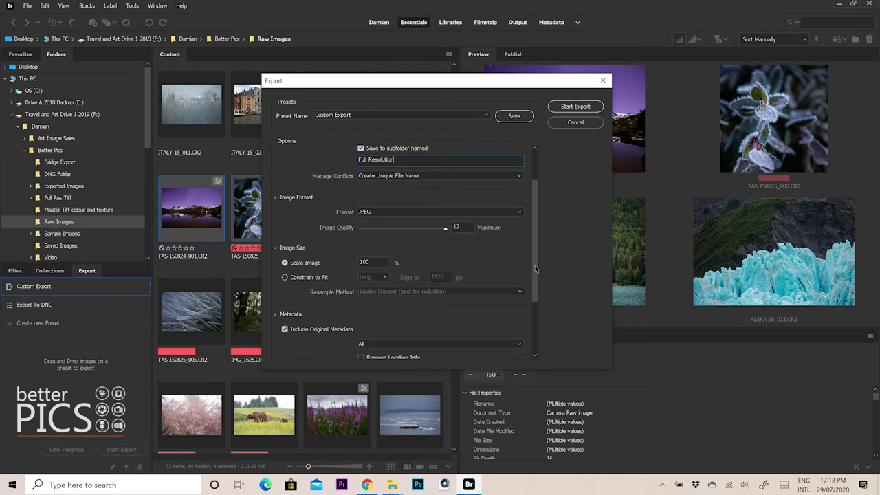
pyautogui.scroll(-1, 536, 270)
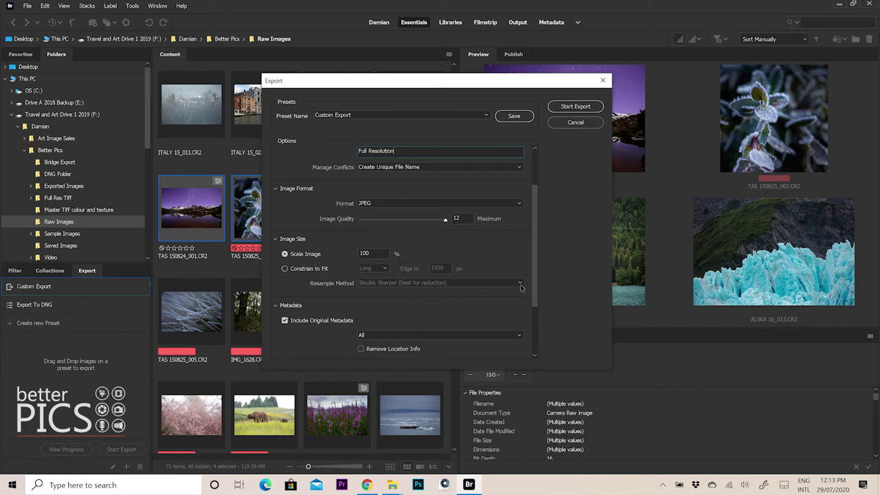
pyautogui.scroll(-1, 535, 254)
pyautogui.moveTo(536, 254); pyautogui.dragTo(542, 296)
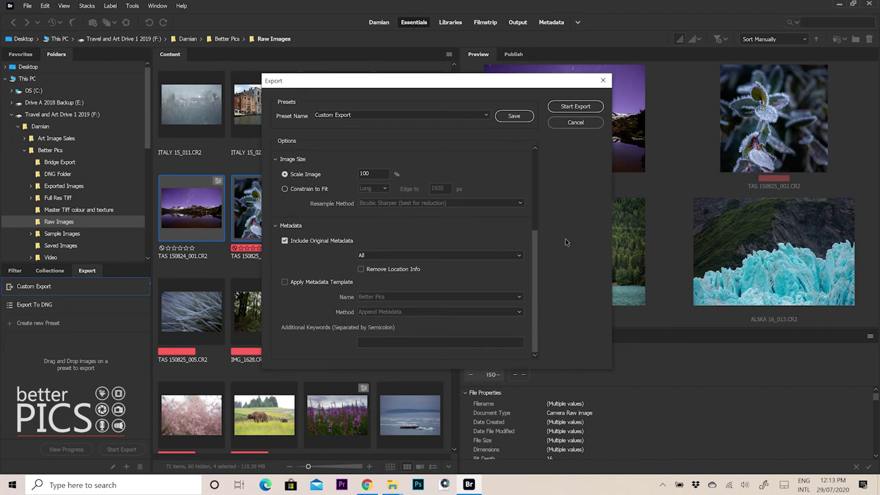
pyautogui.click(575, 108)
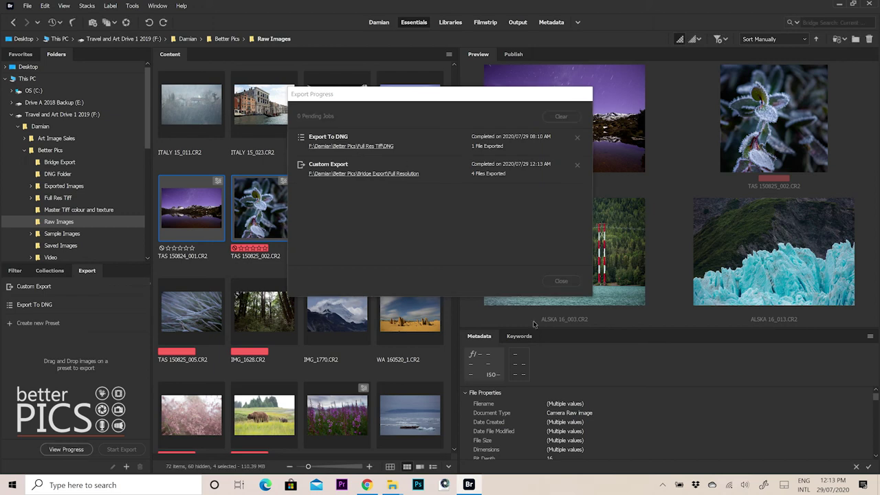
# Open Bridge Export's Full Resolution folder and view ALSKA 16_003.jpeg.
pyautogui.click(58, 165)
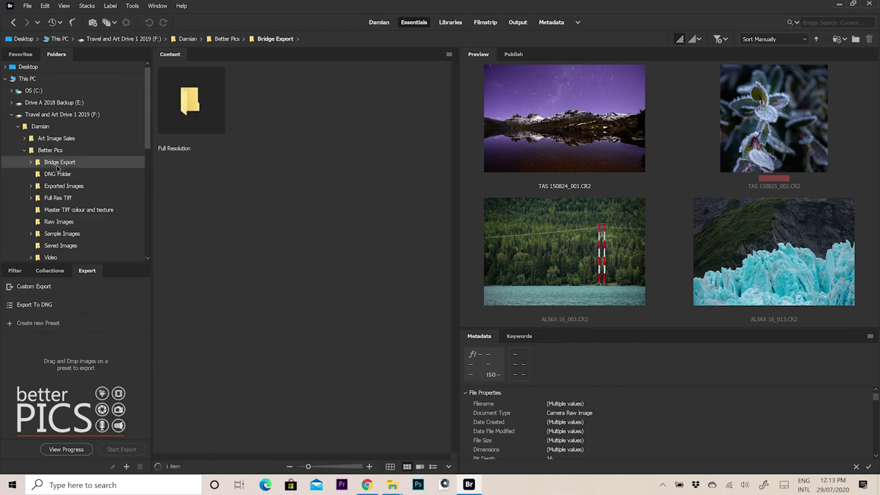
pyautogui.doubleClick(199, 123)
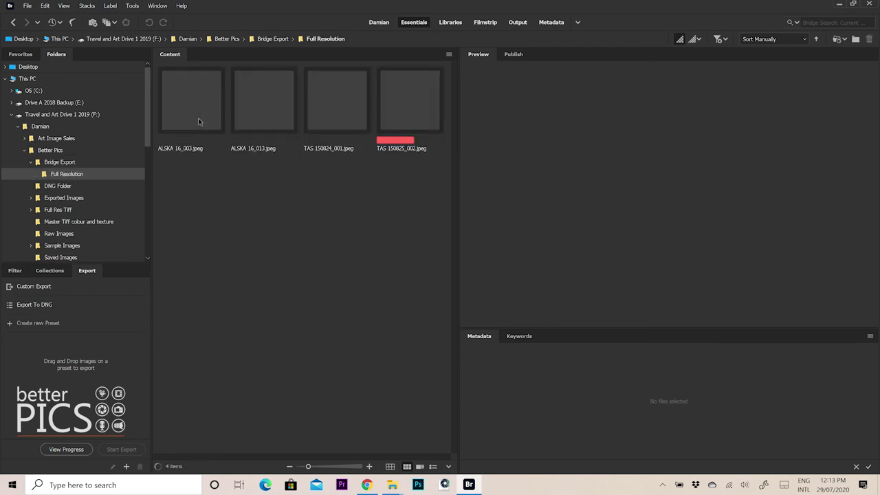
pyautogui.click(192, 131)
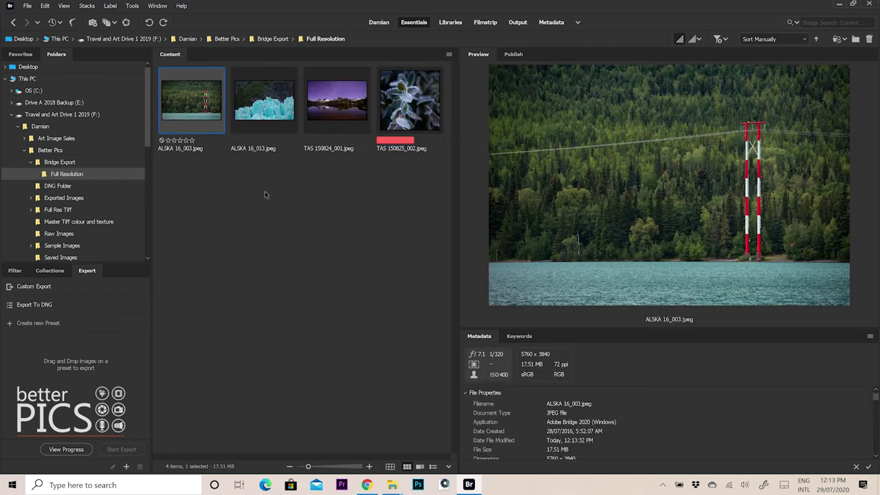
# Inspect the ALSKA 16_013, TAS 150824_001 and TAS 150825_002 JPEGs, rechecking TAS 150824_001.
pyautogui.click(271, 111)
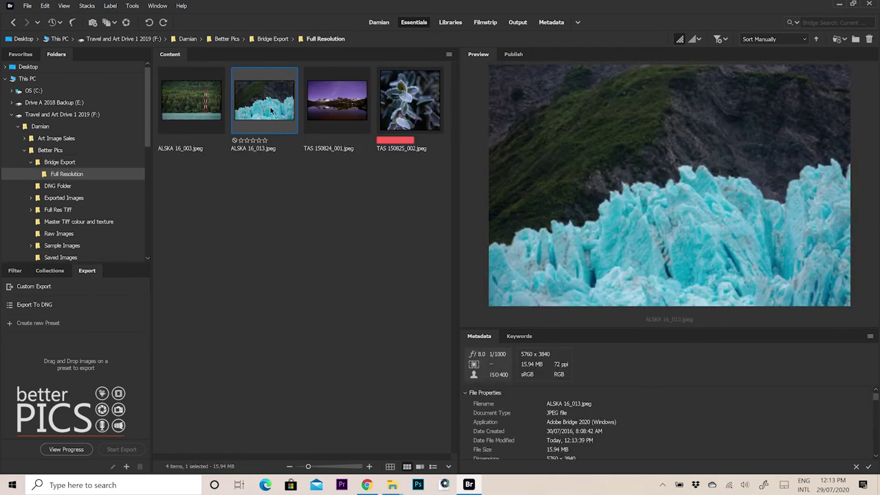
pyautogui.click(346, 105)
pyautogui.click(410, 103)
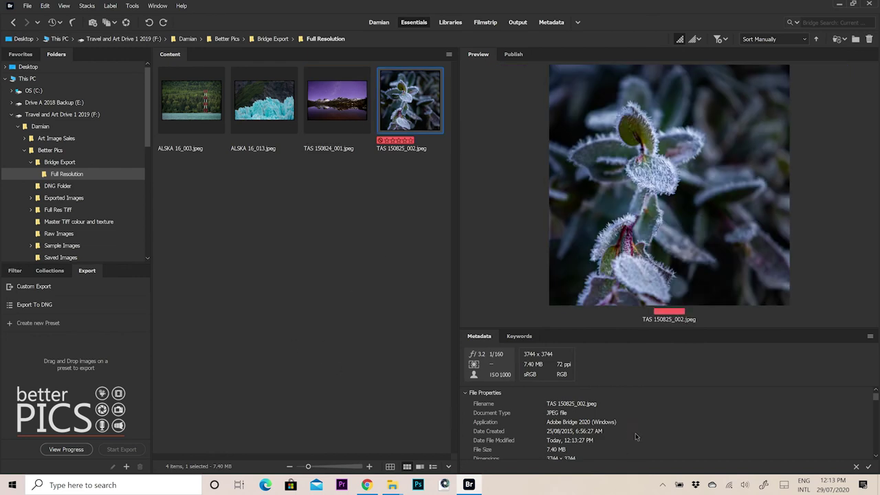
pyautogui.scroll(-6, 636, 437)
pyautogui.scroll(8, 617, 440)
pyautogui.click(334, 112)
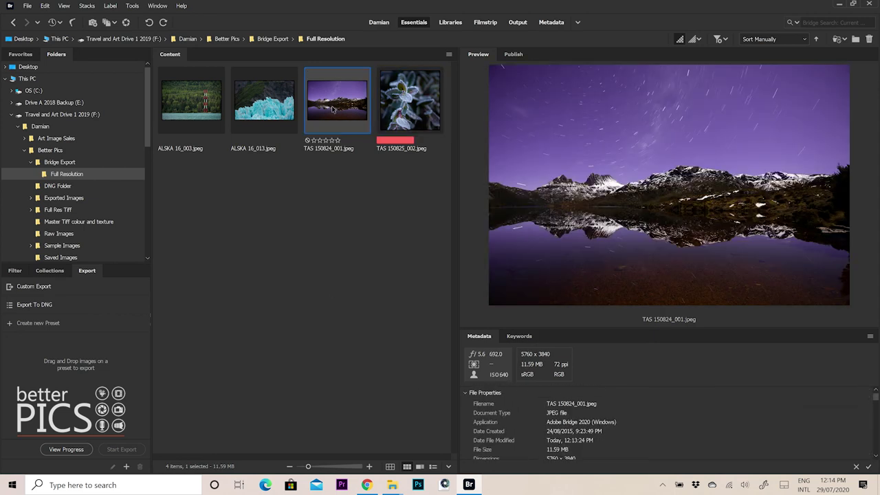